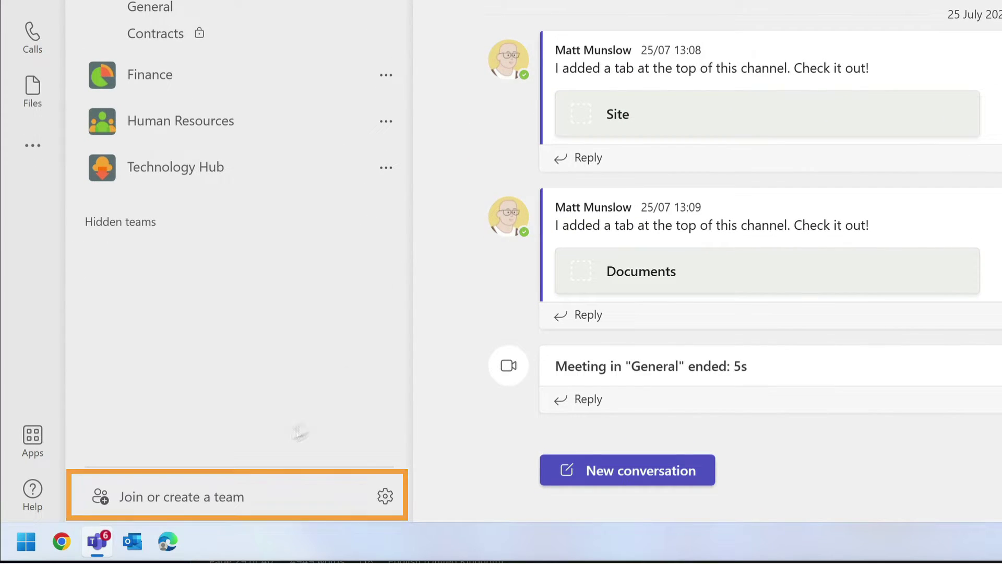
Step: Create a private team from scratch named London with the description "Members based in London"
click(167, 496)
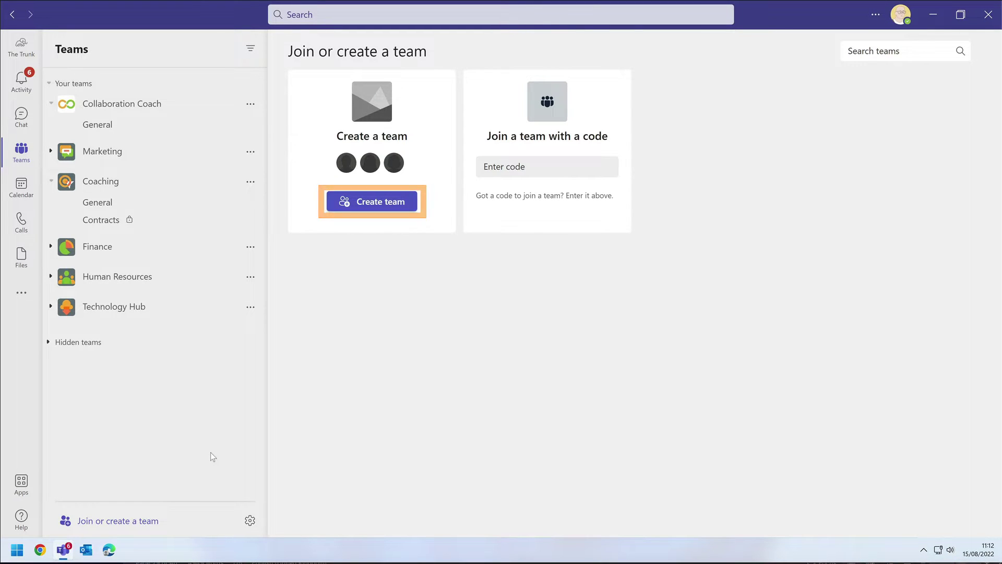
click(375, 201)
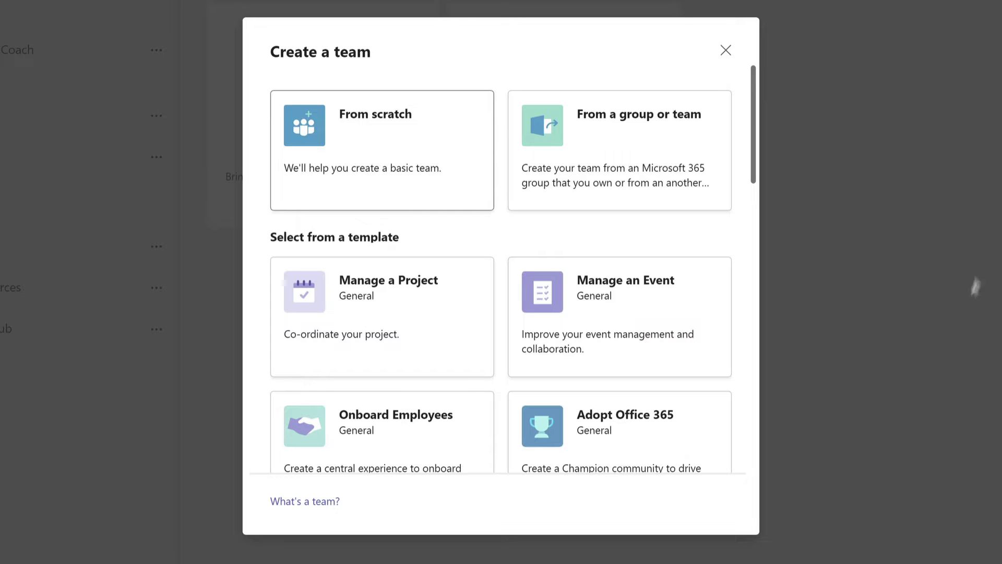
click(416, 125)
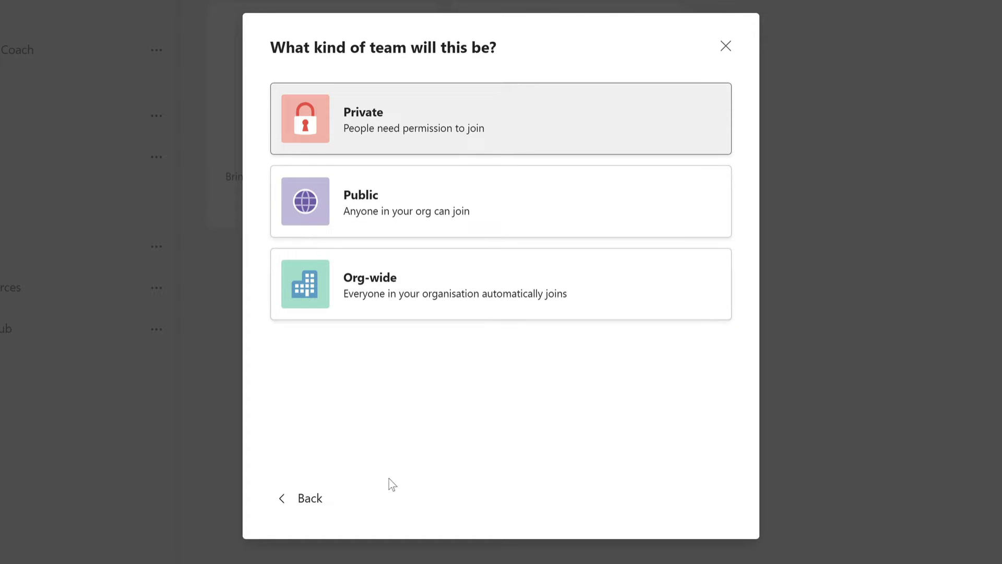
click(436, 123)
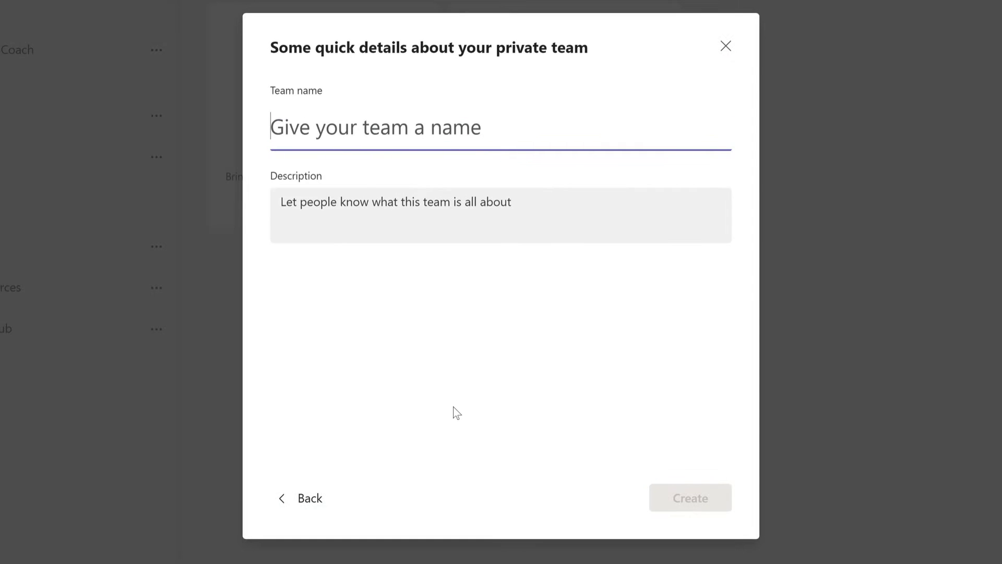
text(London)
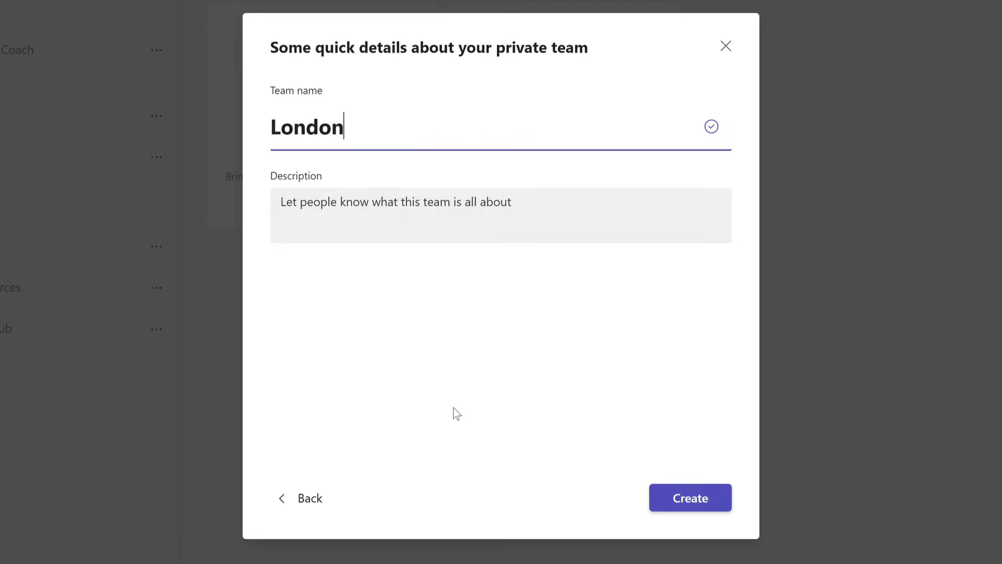
click(401, 205)
text(Members based in London)
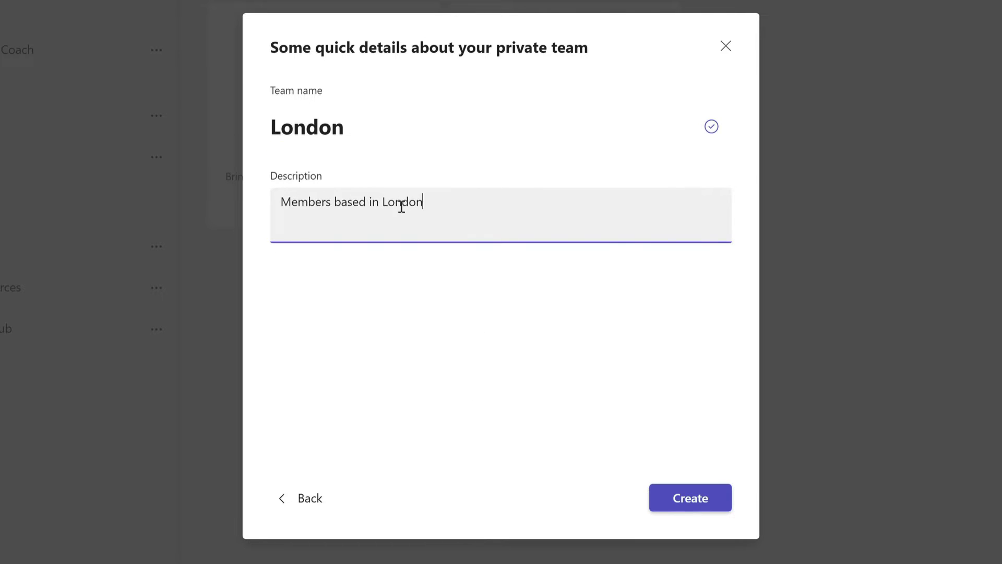
click(452, 318)
click(688, 502)
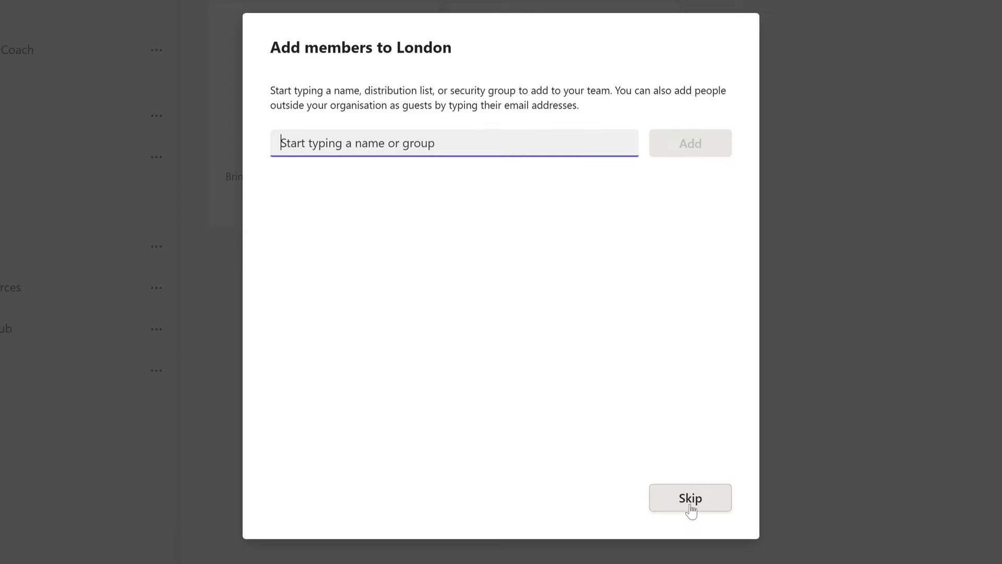
Step: Add the manager and the producer to the London team as members
text(polly)
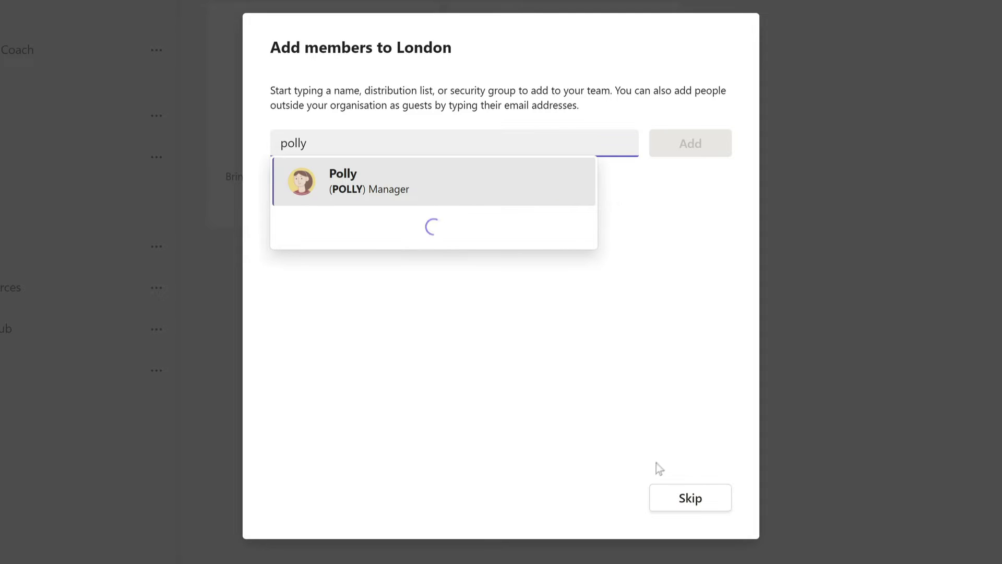
click(495, 177)
text(amrit)
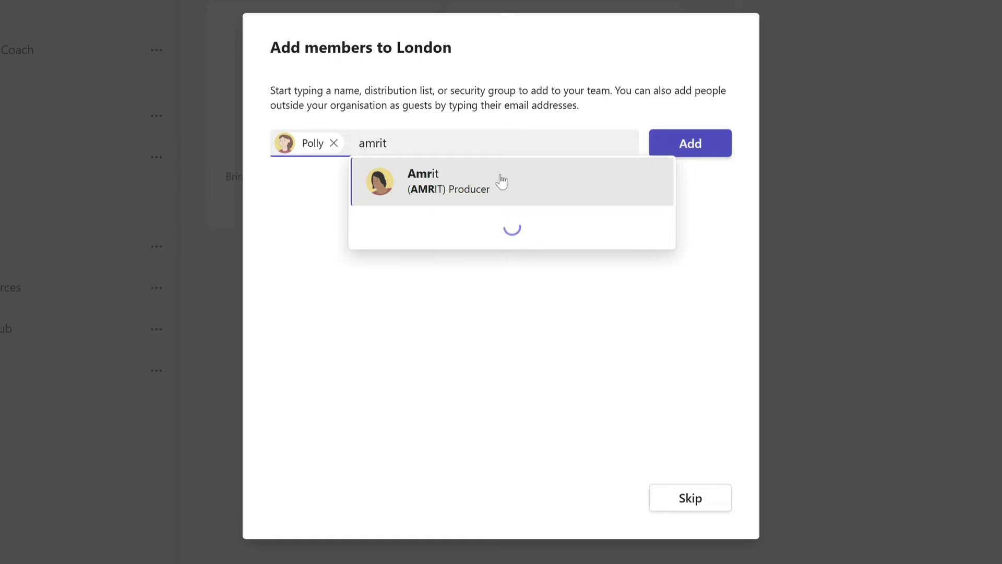
click(500, 180)
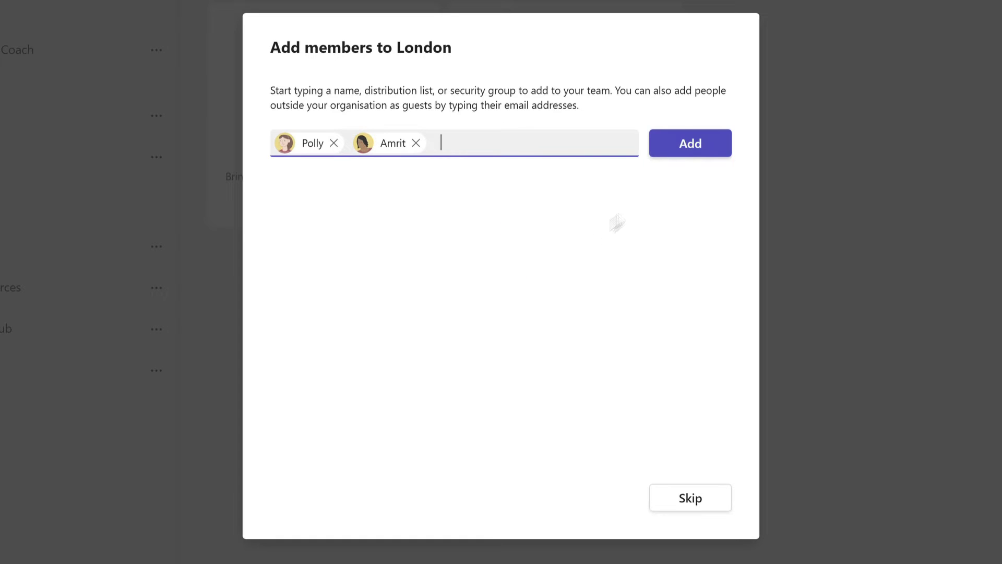
click(704, 154)
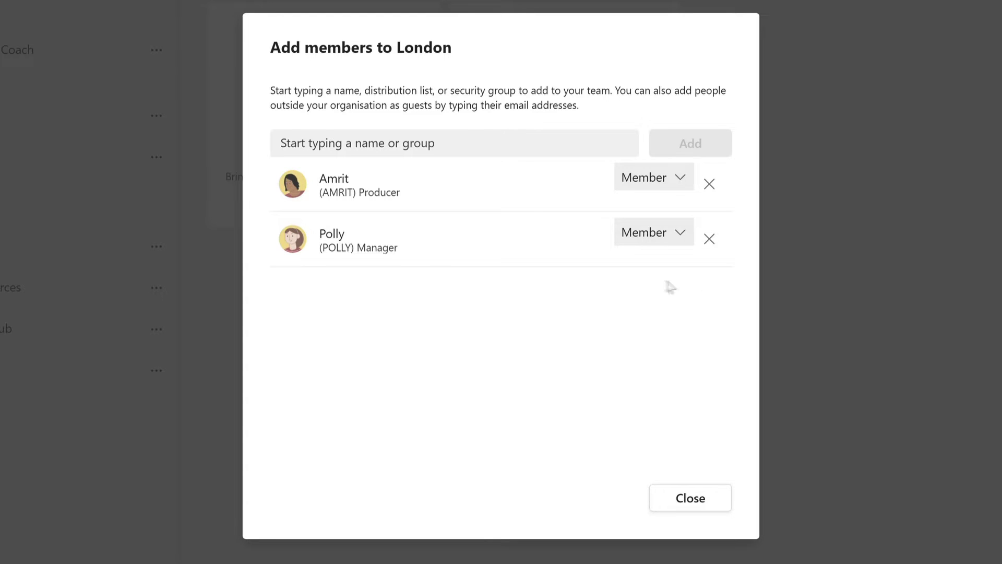
Step: Change the manager's role to Owner and finish adding members to the London team
click(674, 232)
click(648, 277)
click(700, 506)
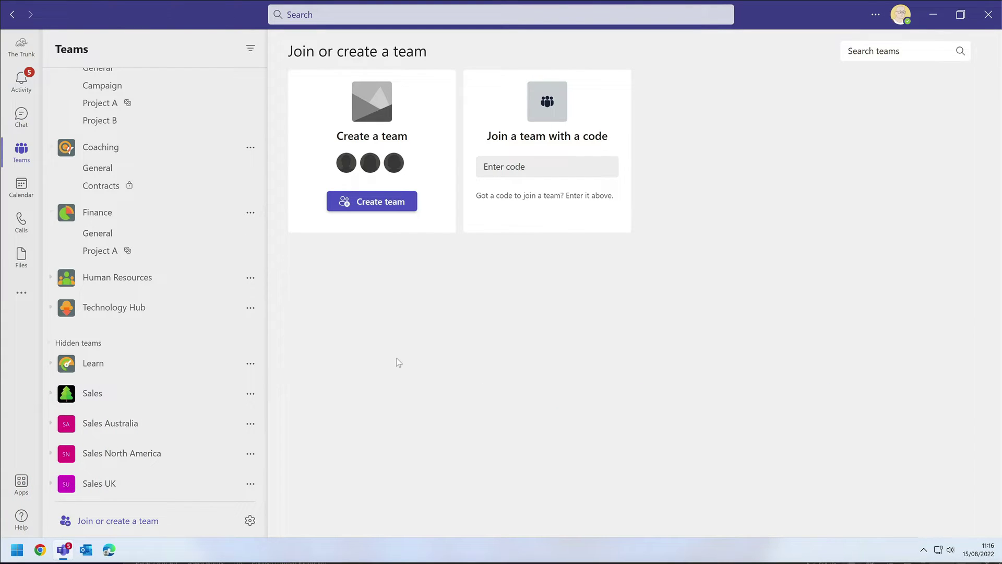
Step: Start creating another team from an existing group or team
click(387, 209)
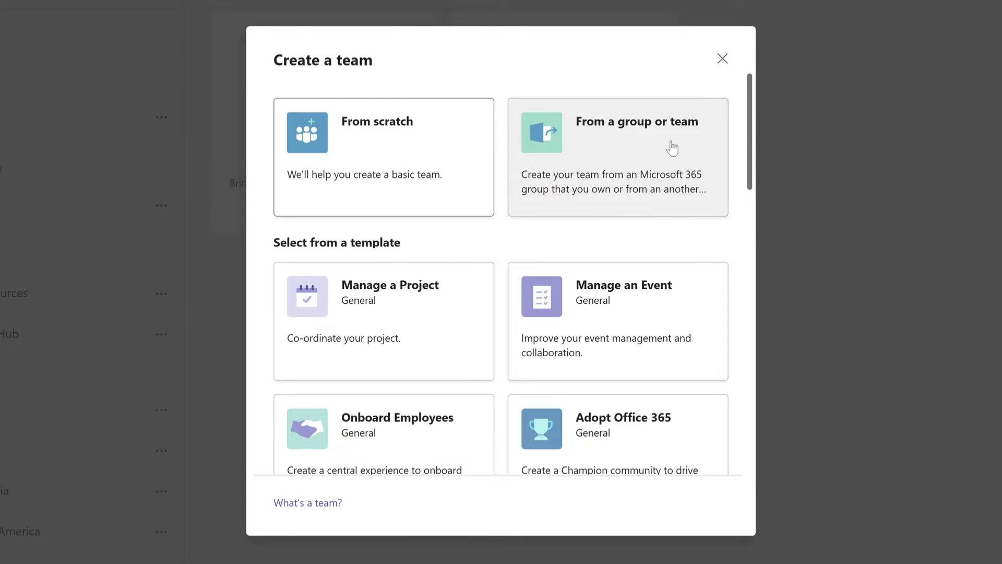
click(681, 141)
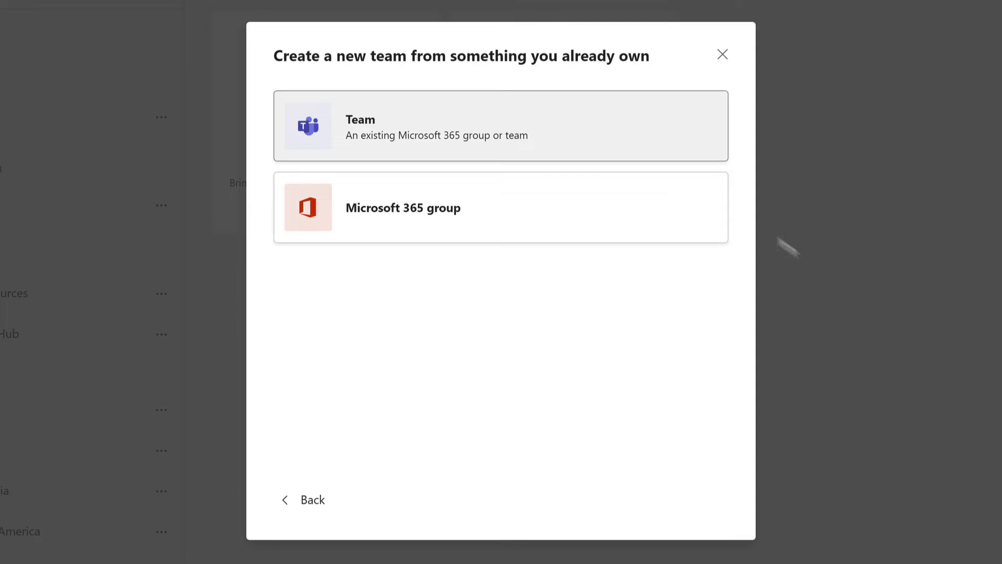
Step: Review the existing teams and Microsoft 365 groups offered as a source for the new team
click(522, 123)
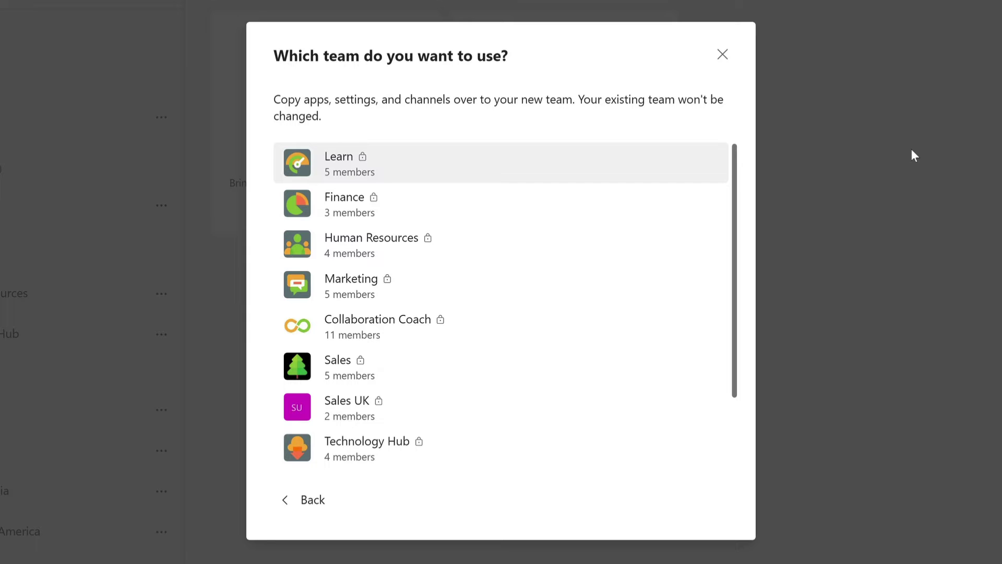
click(307, 504)
click(497, 220)
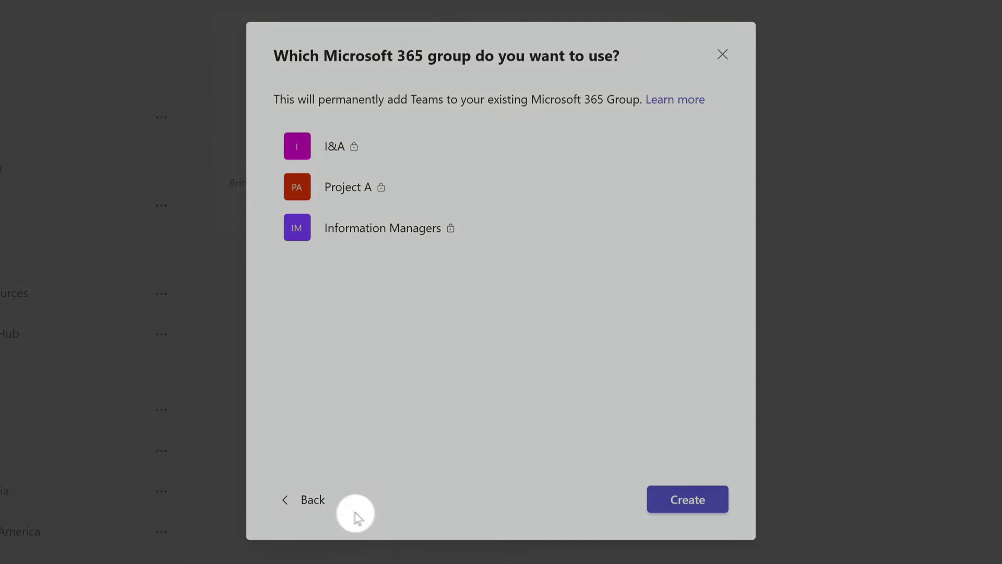
click(304, 499)
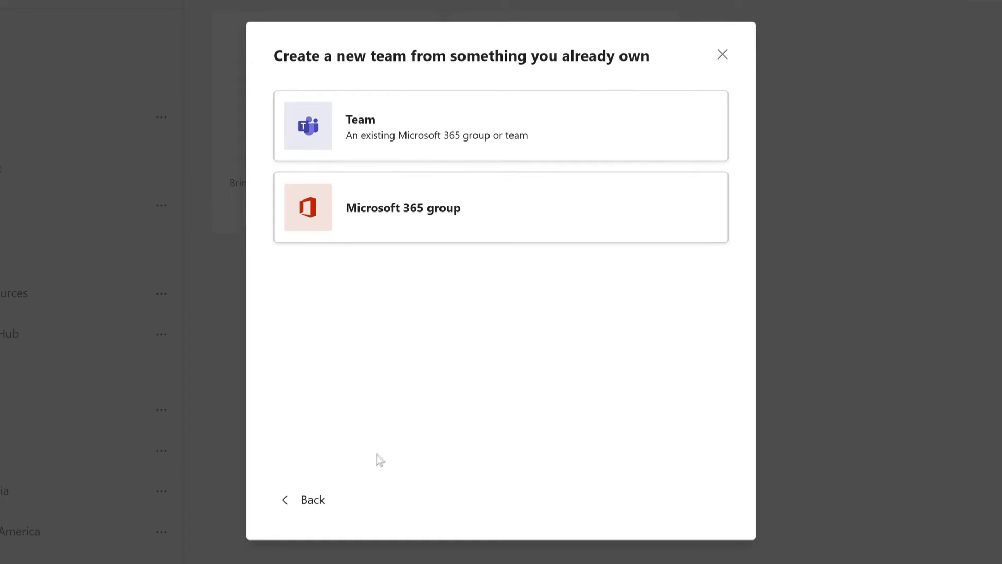
Step: Base the new team on the existing Marketing team, naming it London with the description "Members based in London"
click(558, 124)
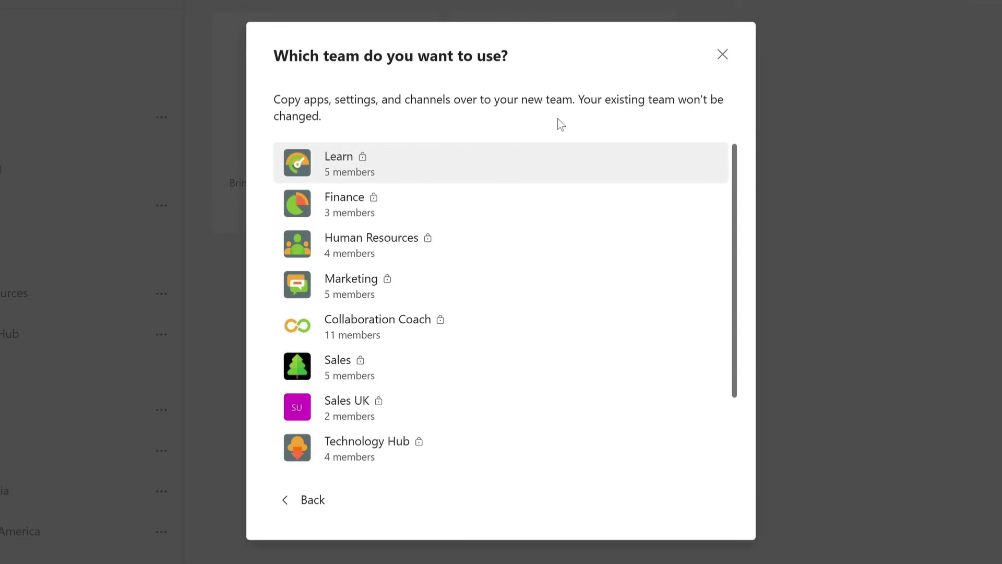
click(449, 293)
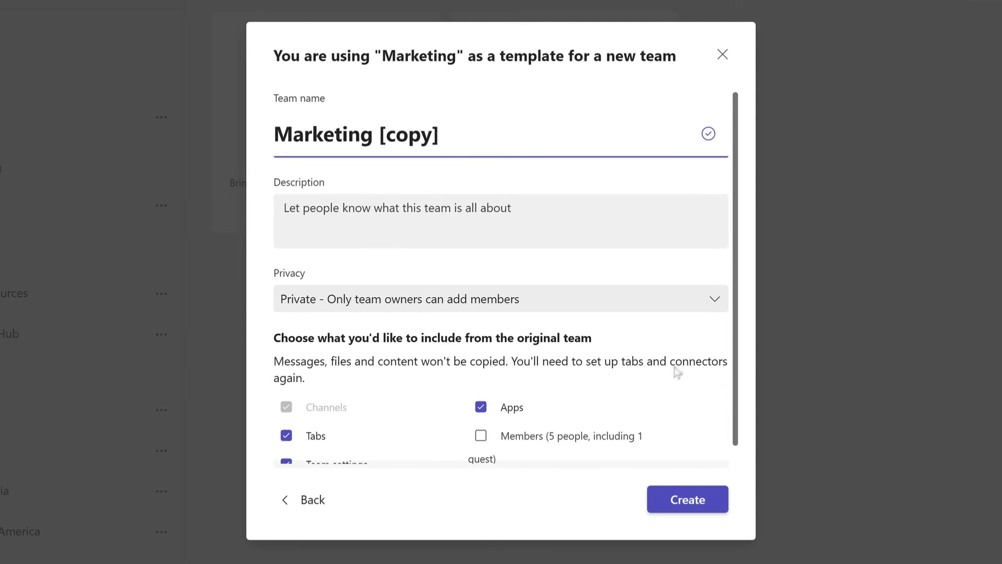
drag(441, 137, 274, 151)
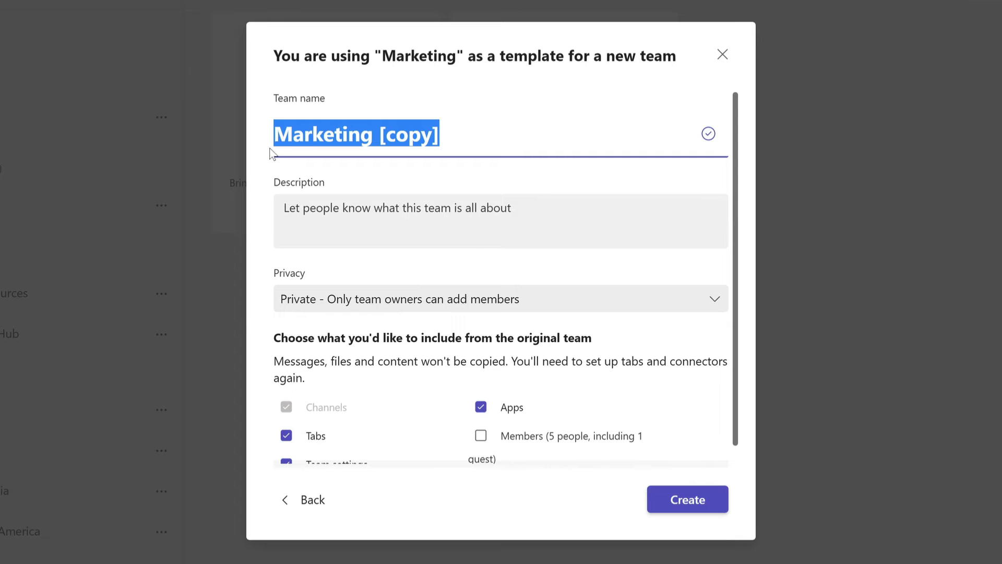
text(London)
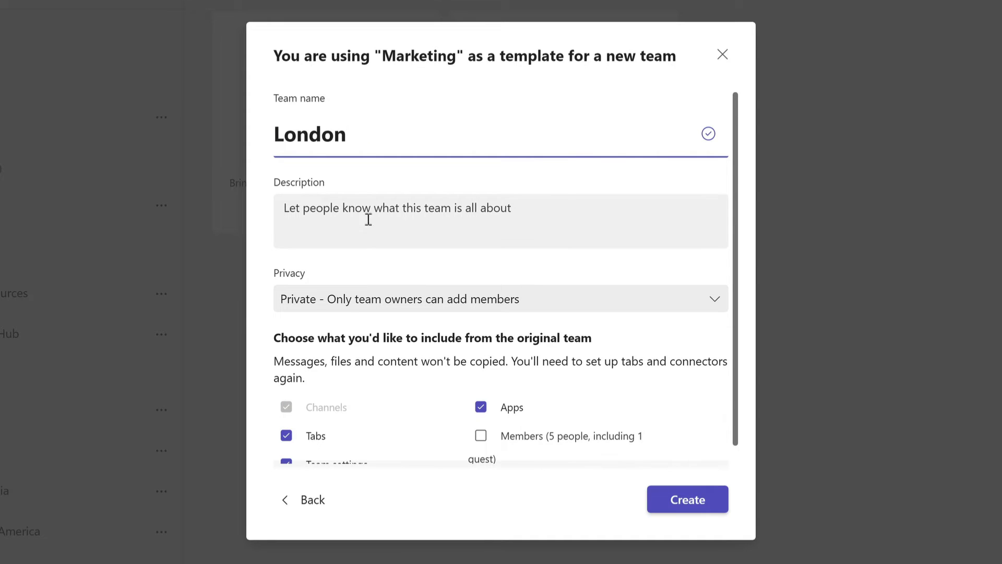
click(369, 205)
text(Members based in London)
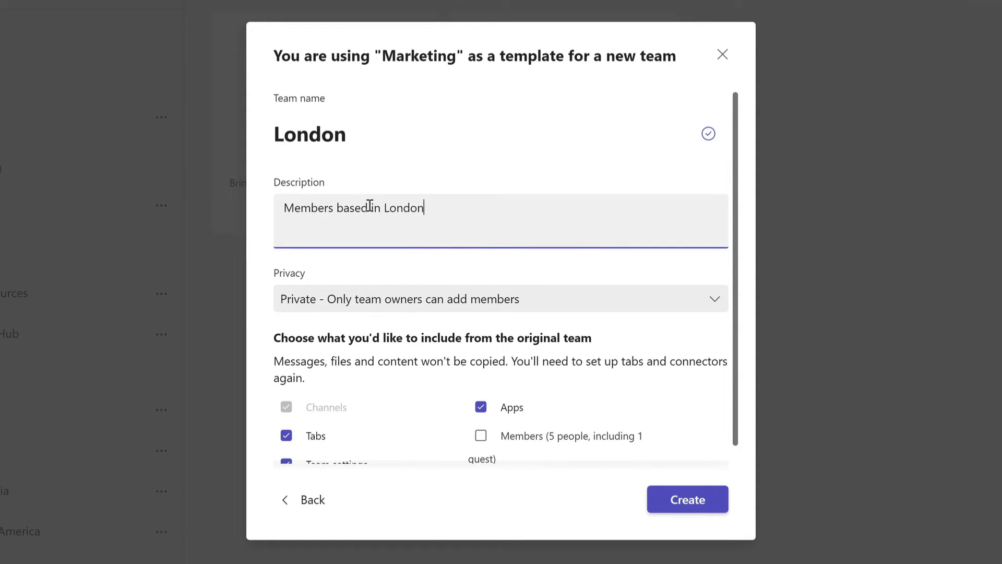
Step: Keep the team Private and create it with Marketing's channels, tabs, team settings and apps, leaving out its members
click(652, 298)
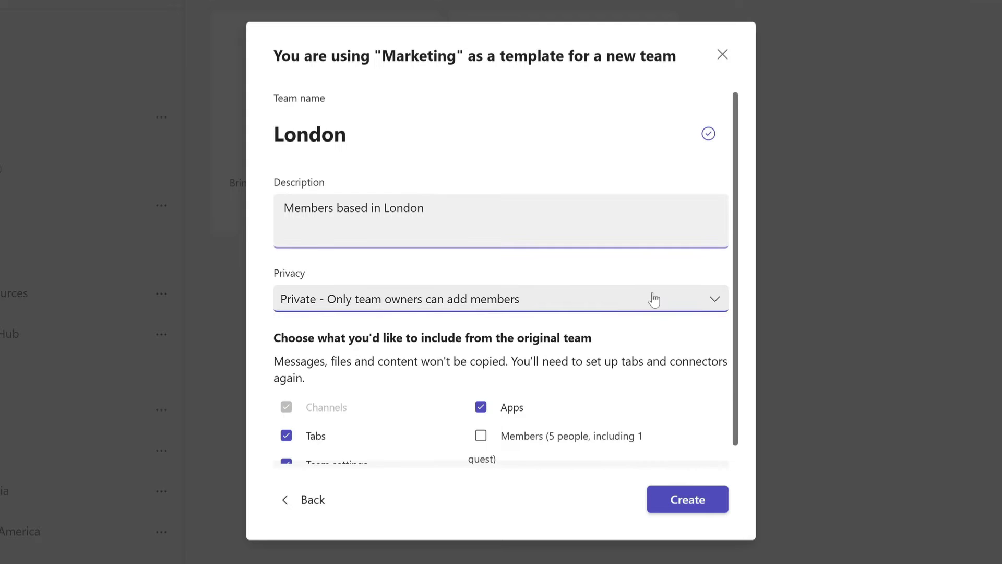
click(613, 269)
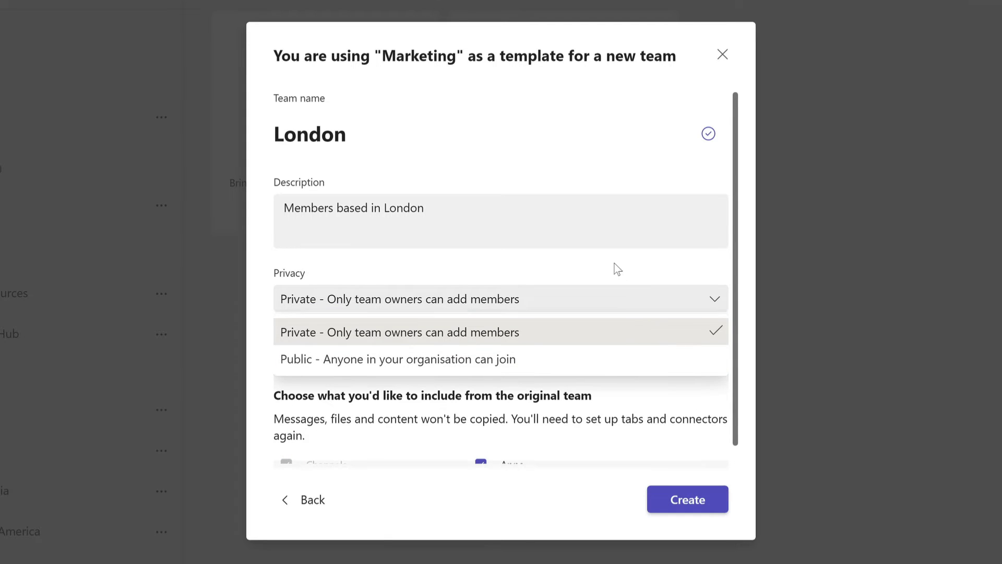
scroll(637, 281, down, 1)
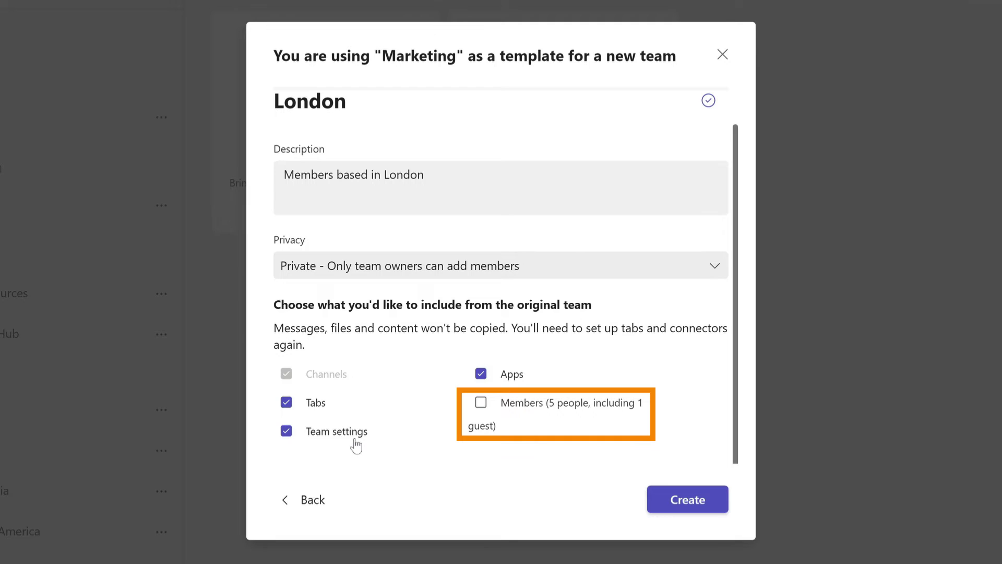
click(692, 502)
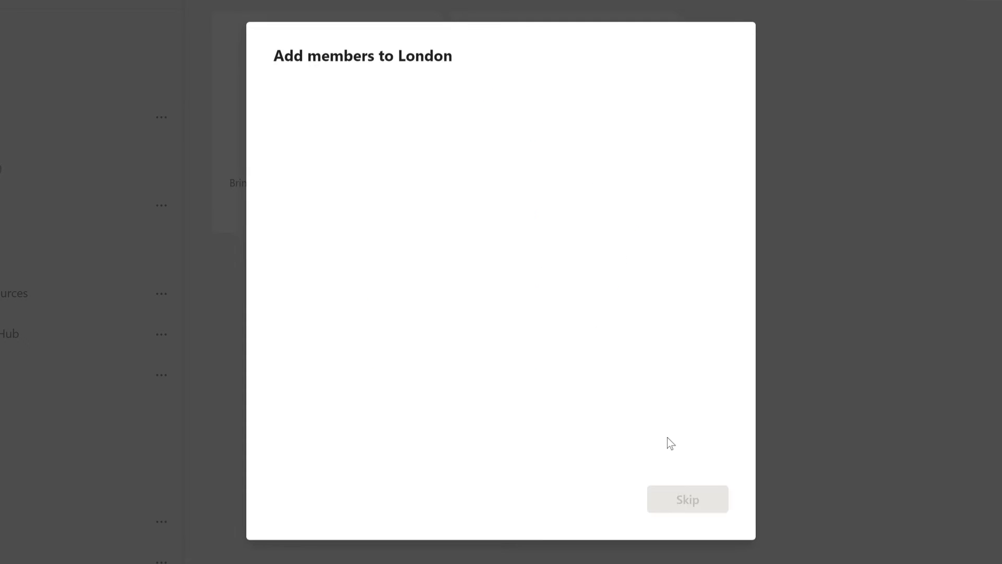
Step: Add the manager and the producer to the London team based on Marketing
text(polly)
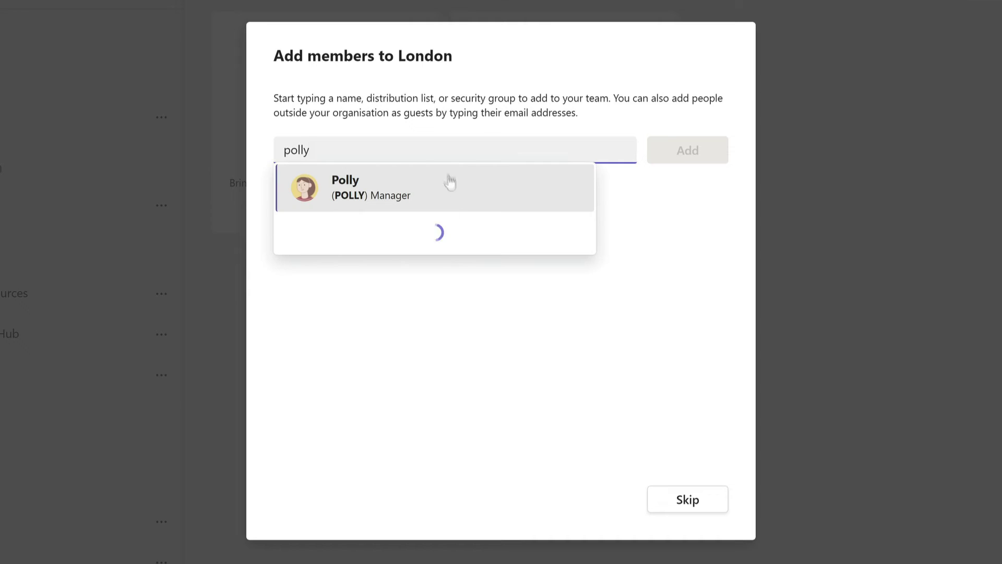
click(449, 183)
text(amri)
click(446, 175)
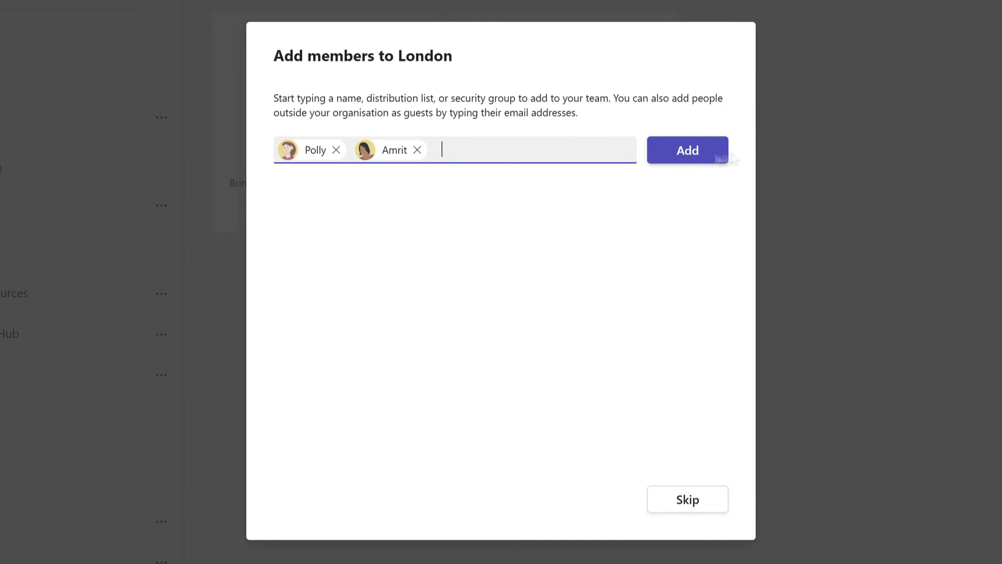
click(677, 159)
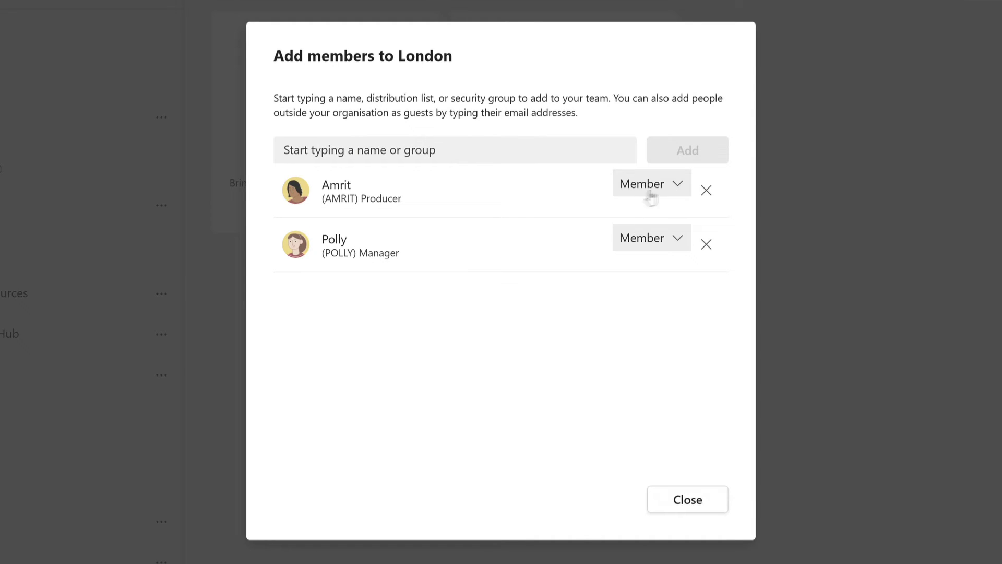
Step: Make the manager an Owner of the copied London team and close the member setup
click(680, 241)
click(637, 284)
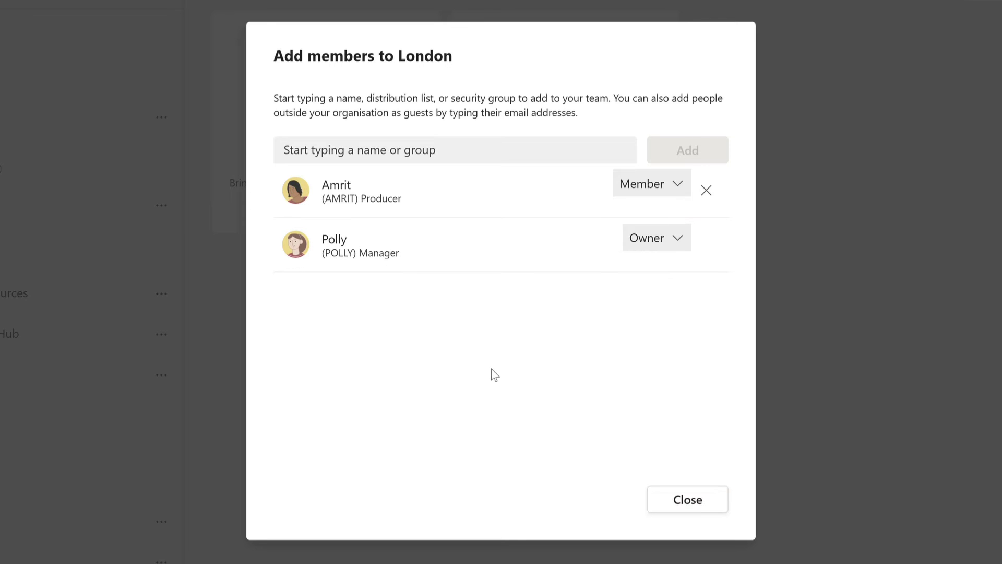
click(694, 514)
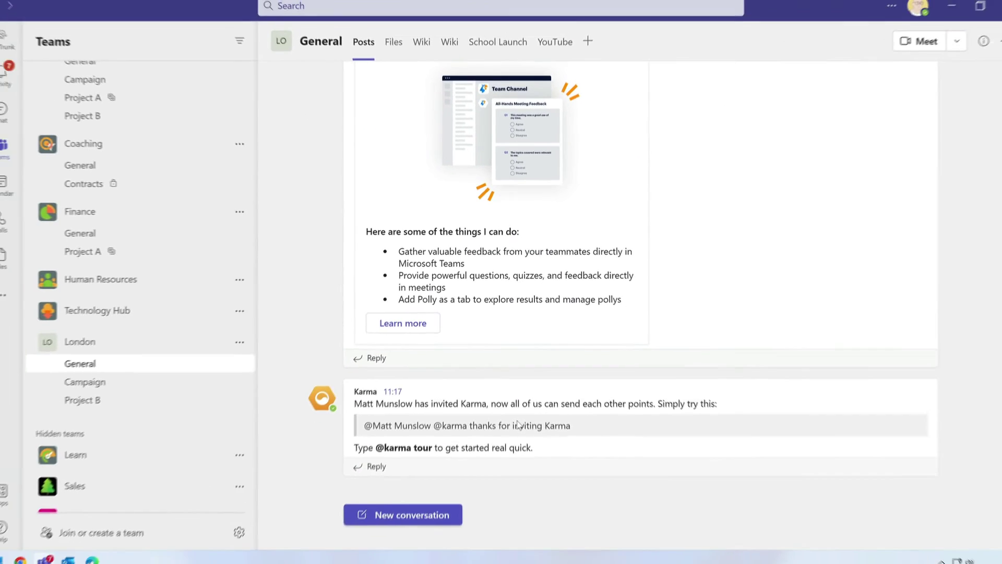
Step: Inspect the Campaign and Project B channels copied into the London team
click(130, 380)
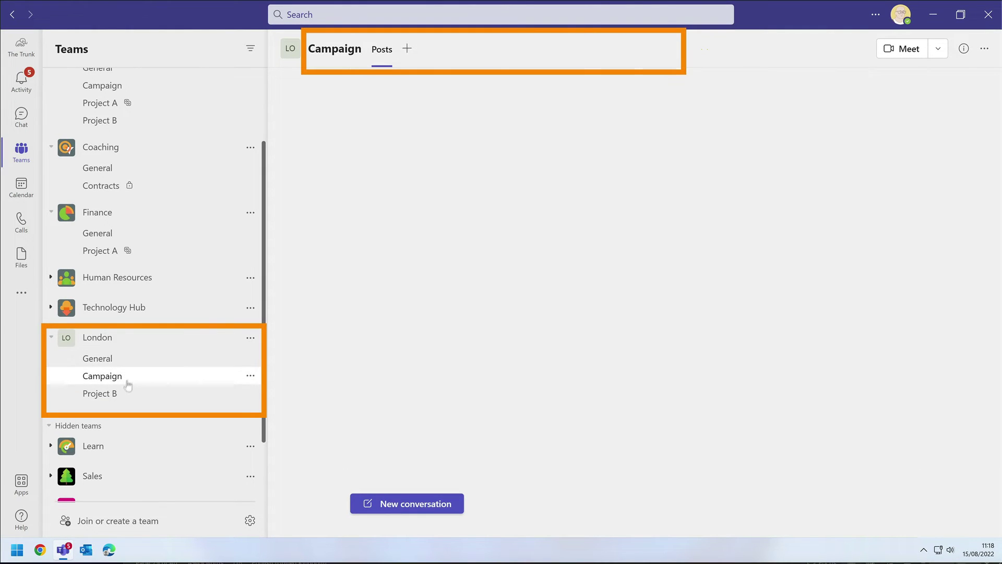
click(125, 394)
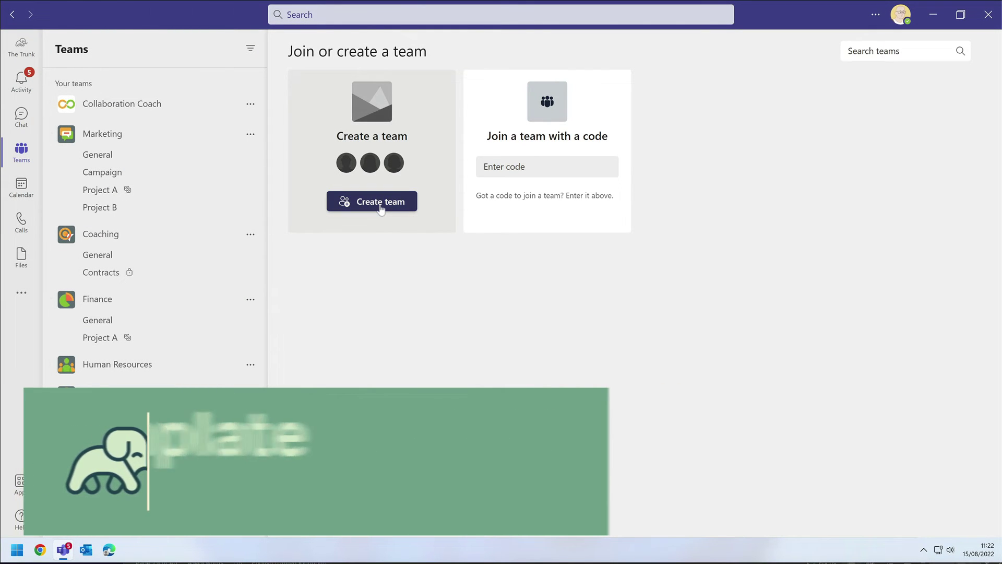
Step: Start a new Private team from the Manage a Project template
click(382, 204)
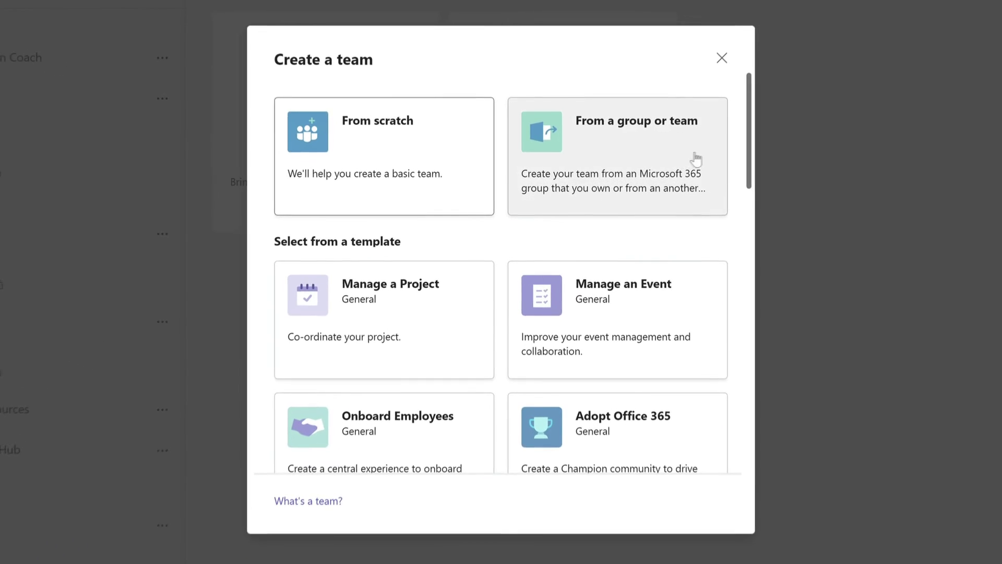
drag(753, 102, 745, 134)
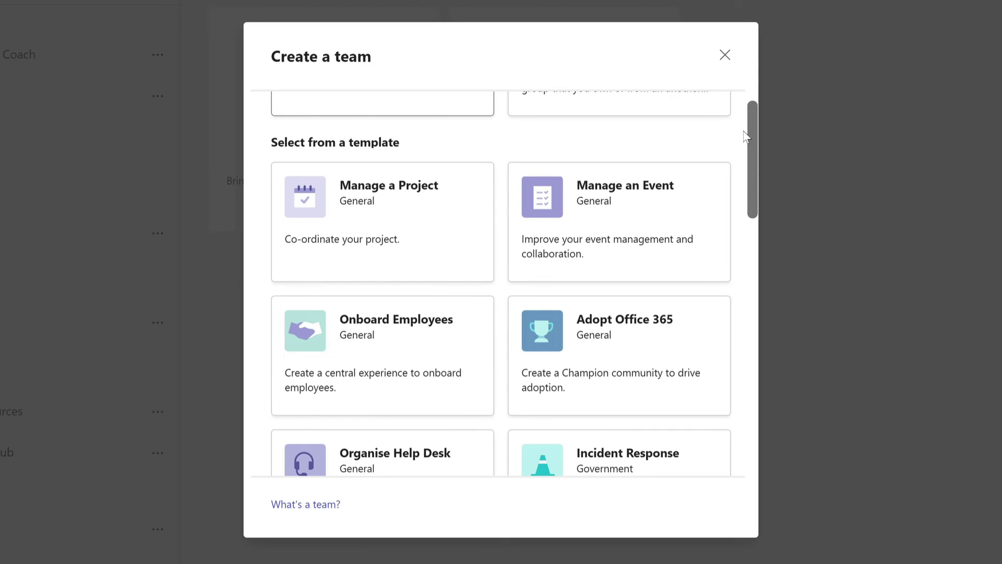
click(408, 216)
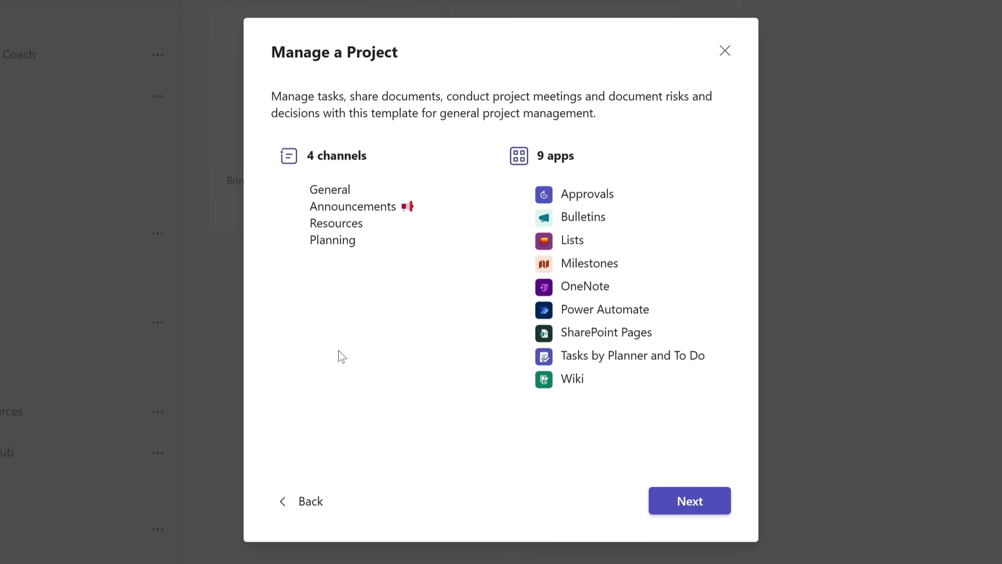
click(712, 506)
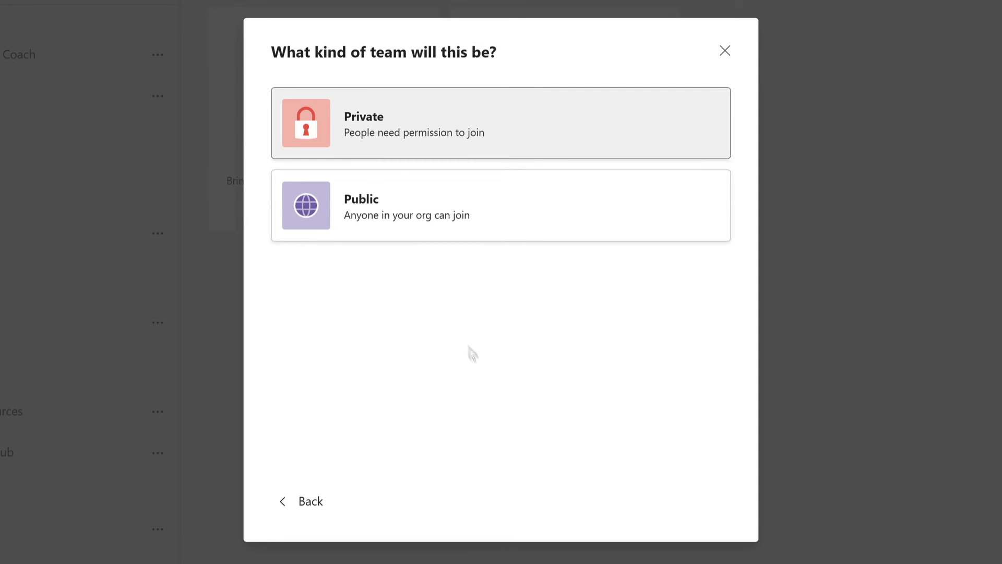
click(559, 123)
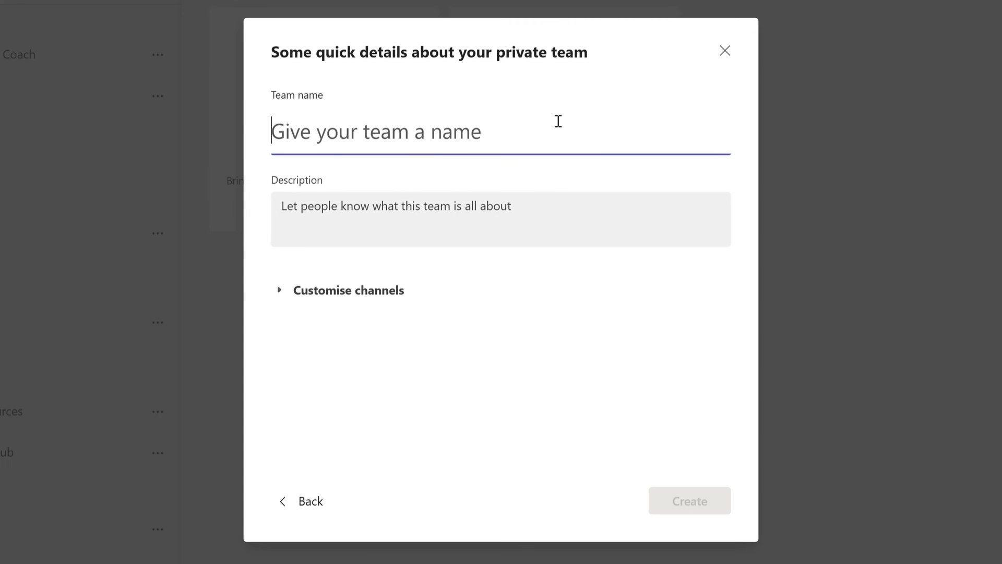
Step: Name the team London and describe it as "Members based in London"
text(London)
key(Tab)
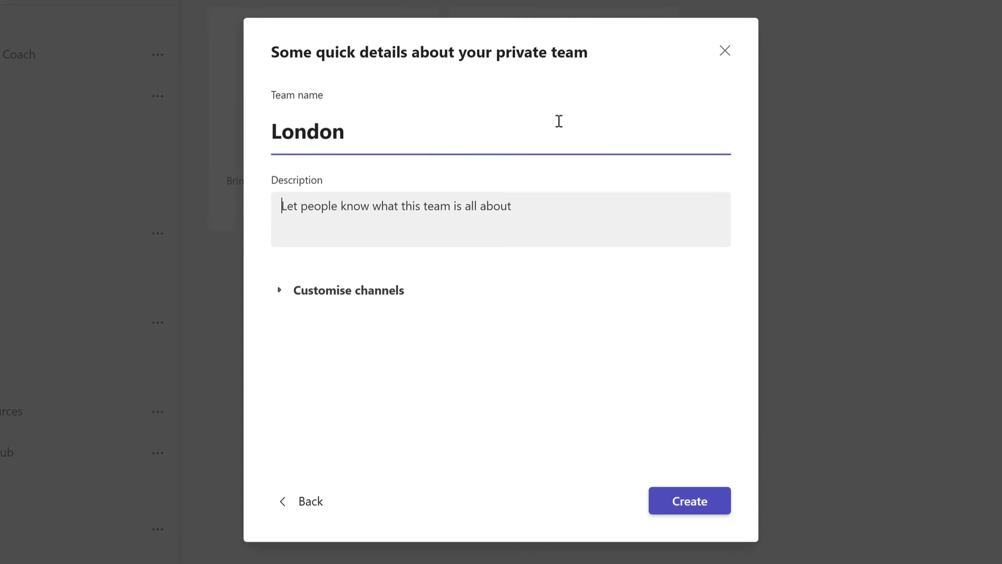
text(Members based in London)
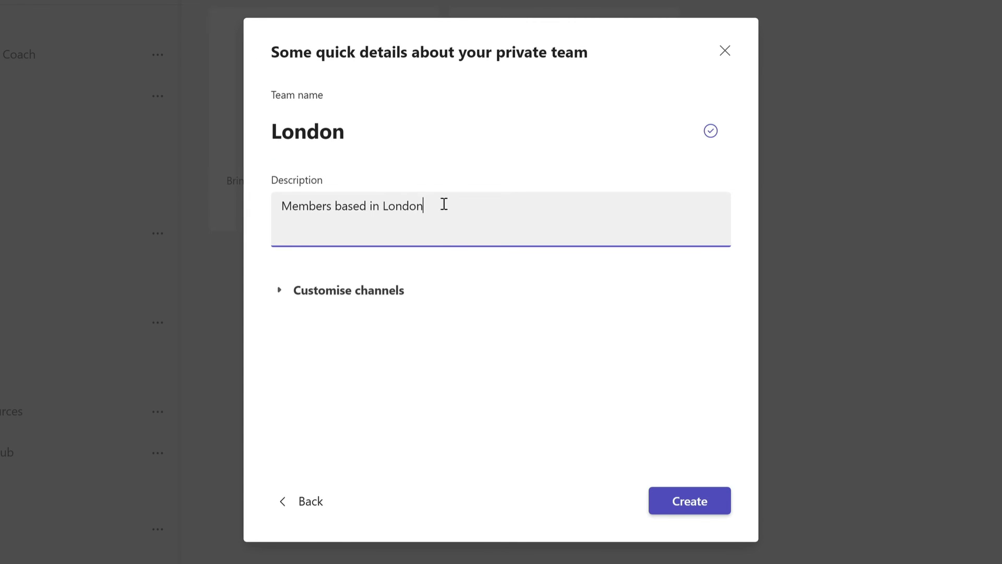
Step: Rename the template's Announcements channel to Social and create the team
click(279, 290)
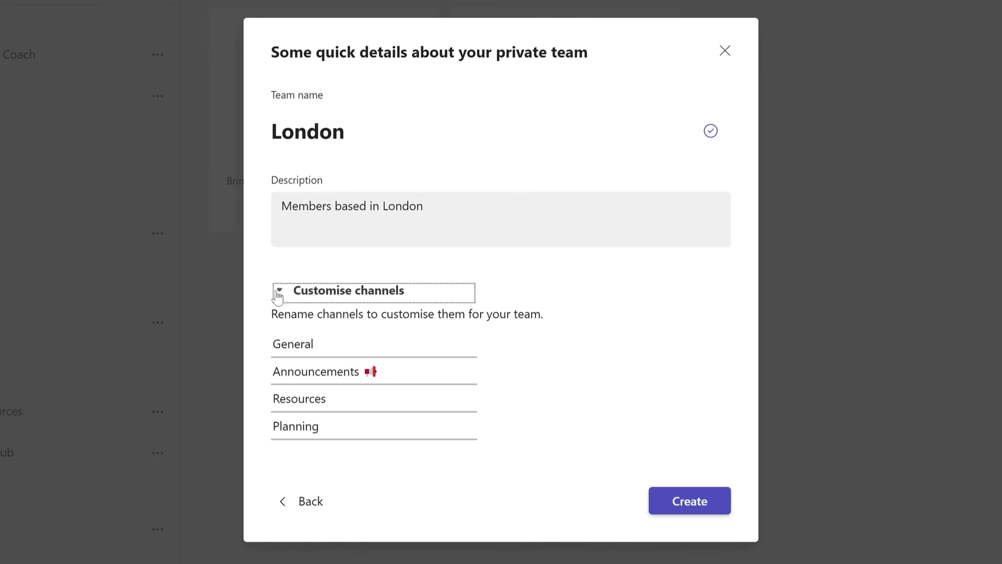
click(425, 369)
triple_click(424, 369)
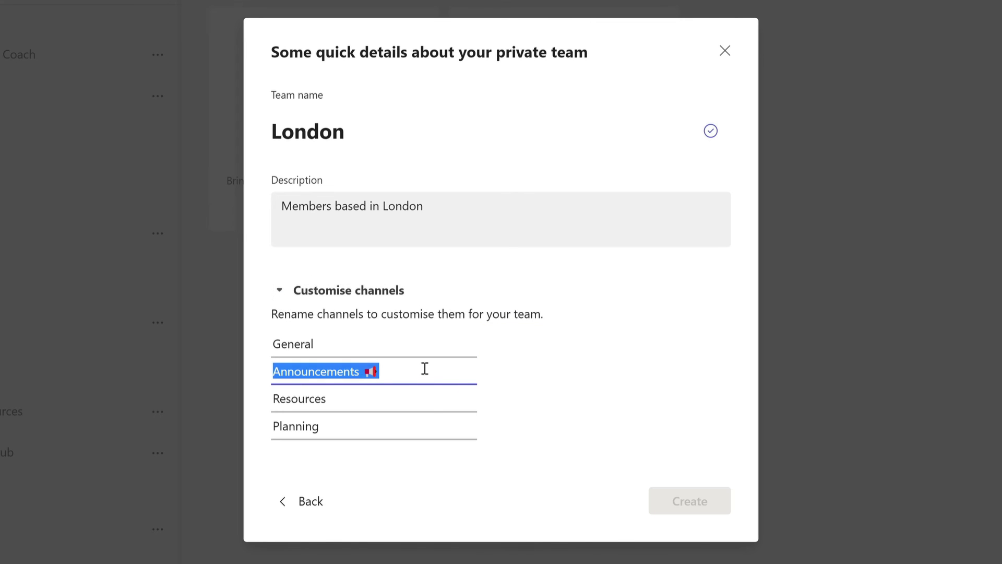
text(Social)
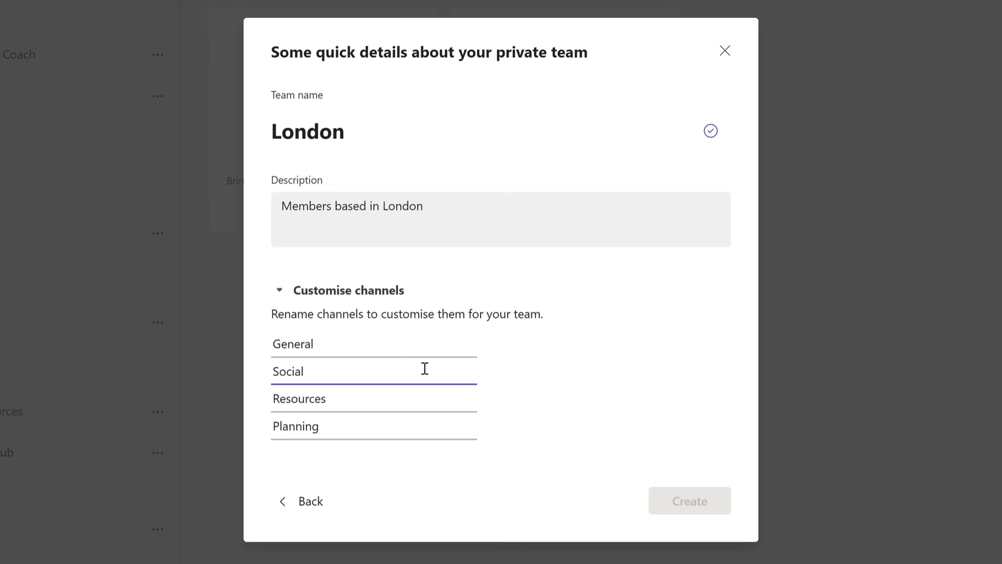
click(546, 478)
click(689, 504)
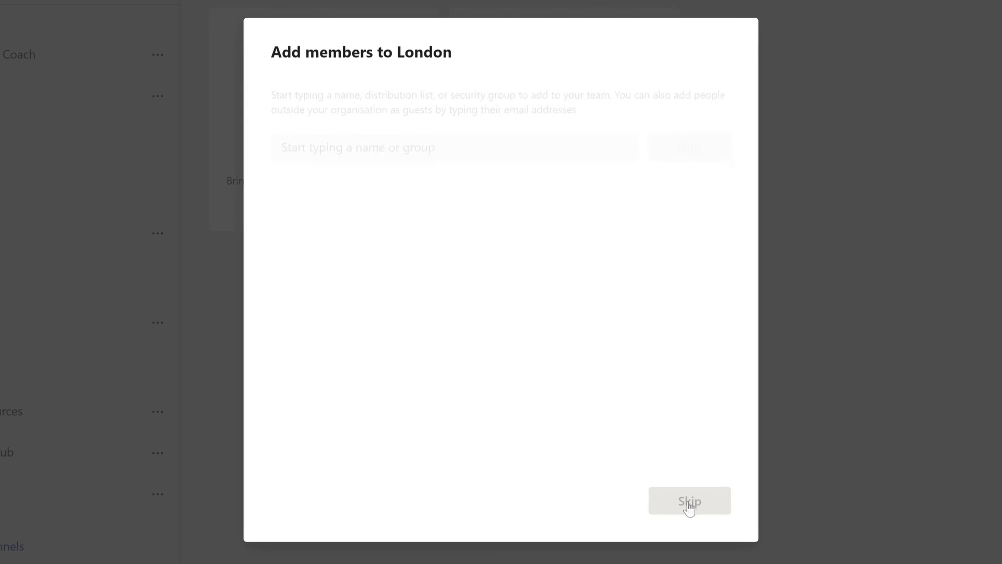
Step: Add the manager and the producer as members of the London team created from the template
text(polly)
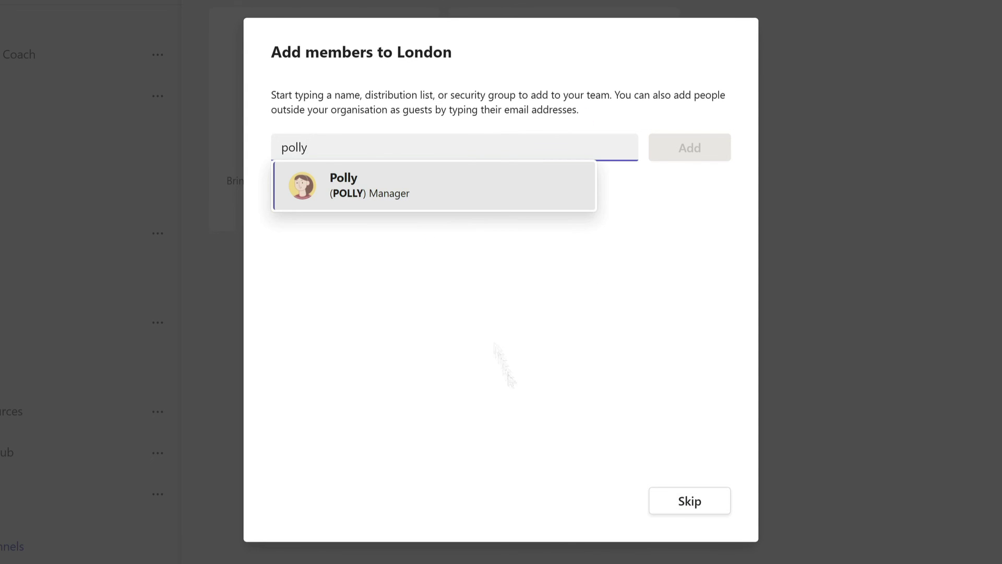
click(423, 197)
text(amrit)
click(425, 194)
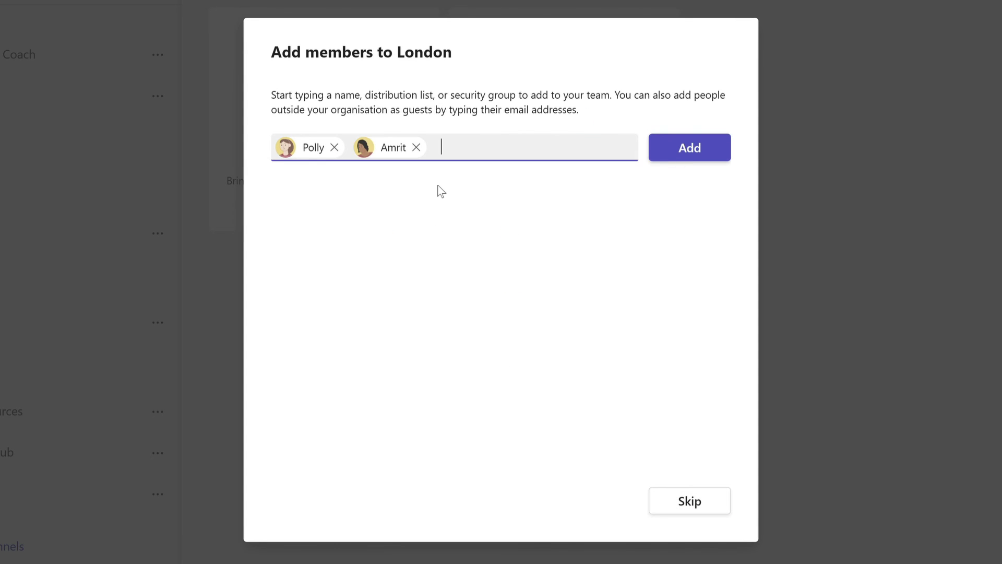
click(693, 150)
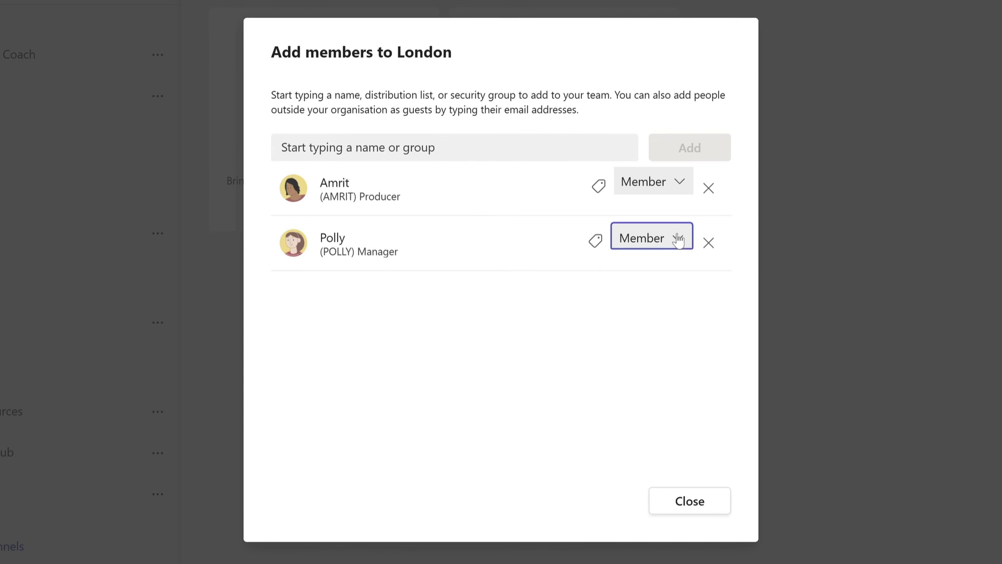
Step: Make the manager an Owner of the template-based London team and finish adding members
click(677, 235)
click(613, 323)
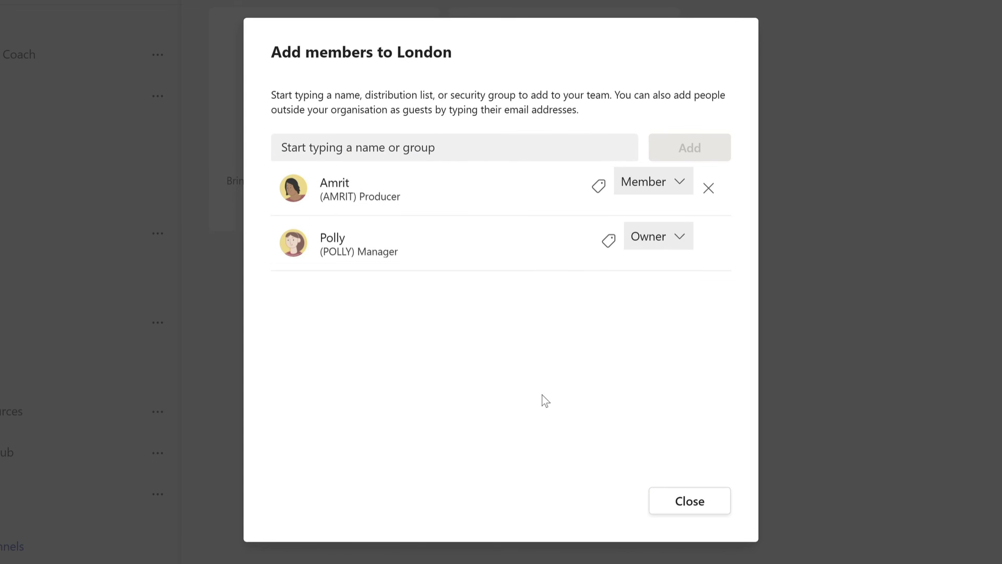
click(683, 500)
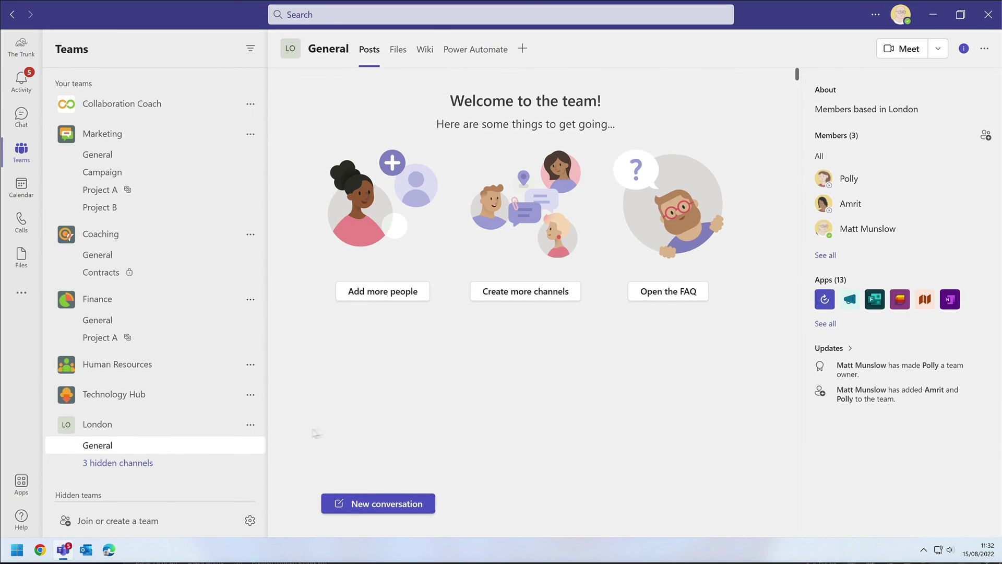
Step: List the hidden channels of the new London team
click(123, 463)
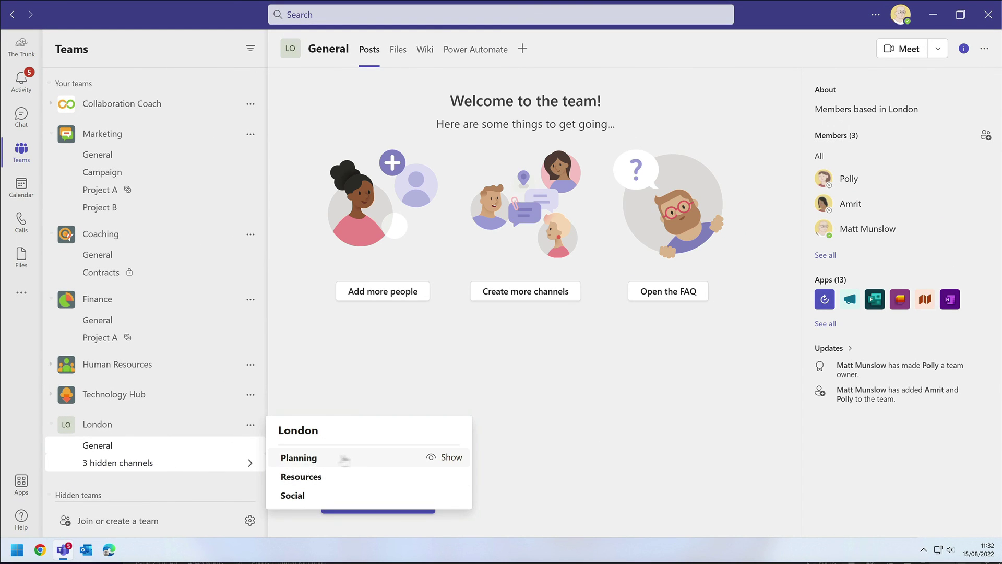